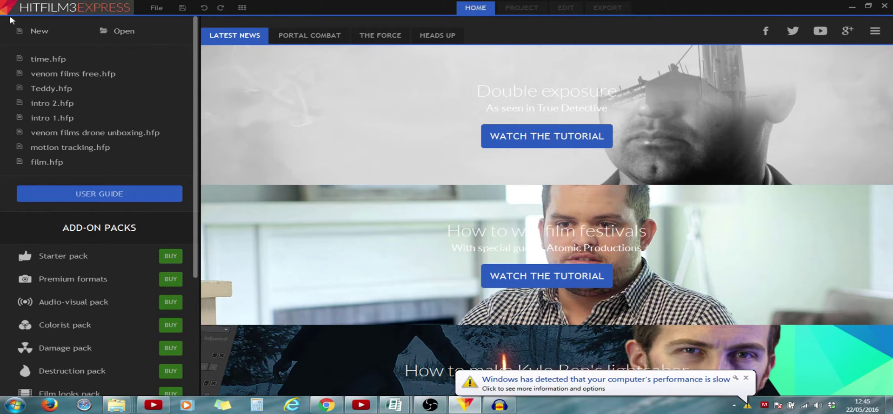
Start a new 1080p, 30 fps project with an empty Composite Shot 1.
{"action": "left_click", "coordinate": [25, 31]}
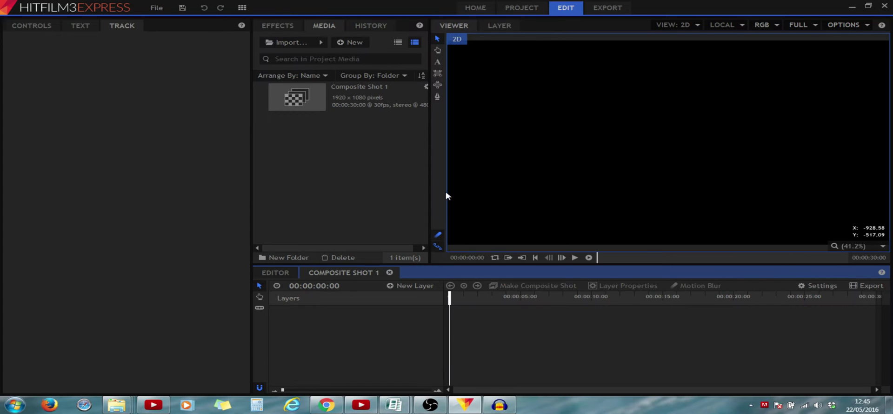
Import the MAH03646.MP4 clip from the Desktop\Elliots Edits folder.
{"action": "left_click", "coordinate": [282, 43]}
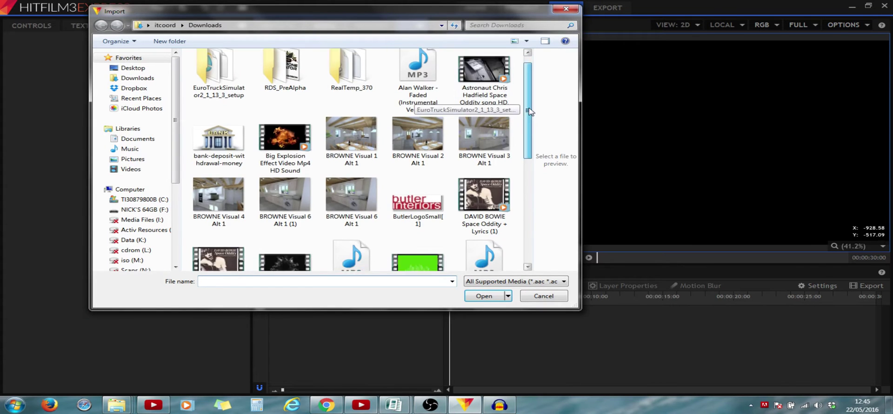
{"action": "scroll", "coordinate": [534, 152], "scroll_direction": "down", "scroll_amount": 3}
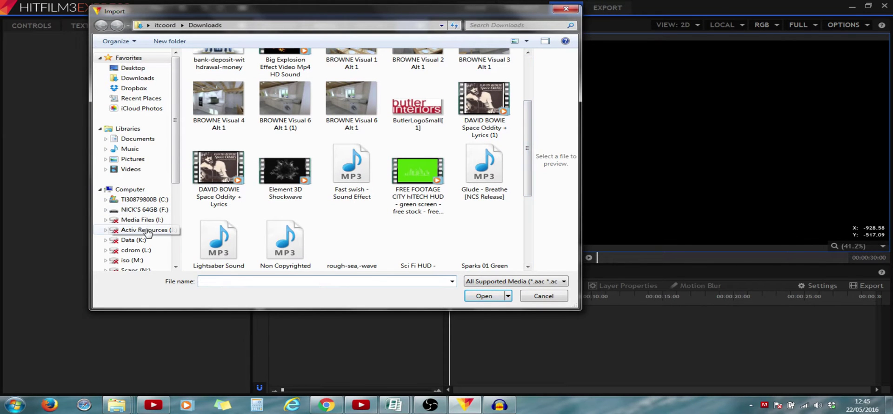
{"action": "left_click", "coordinate": [149, 78]}
{"action": "scroll", "coordinate": [528, 91], "scroll_direction": "down", "scroll_amount": 3}
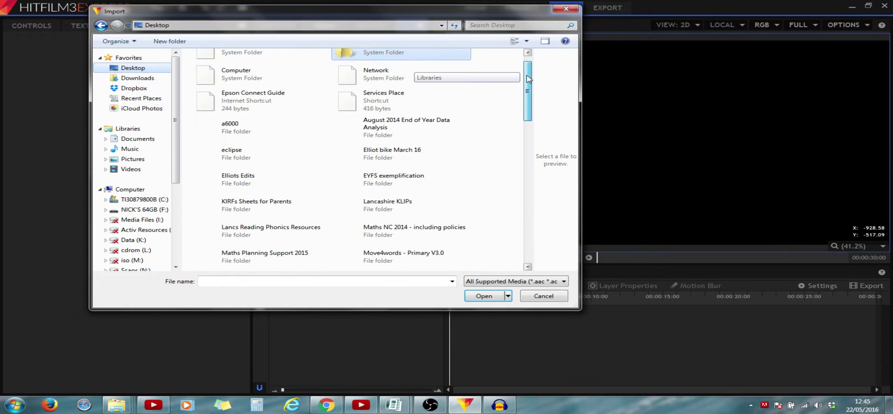
{"action": "scroll", "coordinate": [528, 91], "scroll_direction": "down", "scroll_amount": 1}
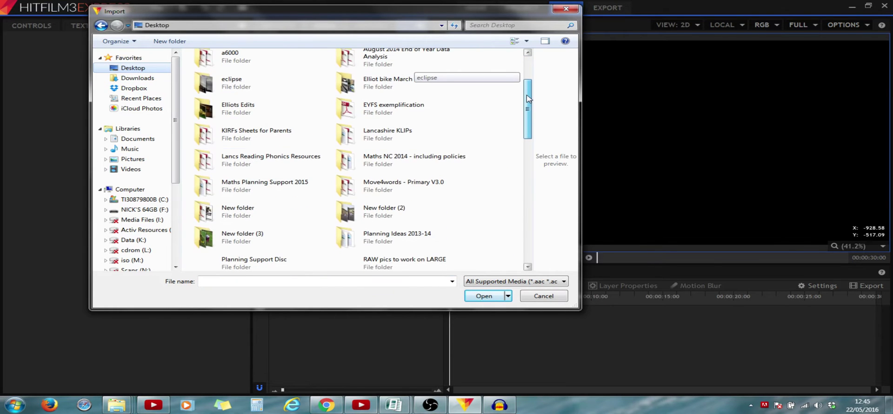
{"action": "double_click", "coordinate": [230, 110]}
{"action": "mouse_move", "coordinate": [529, 60]}
{"action": "left_mouse_down"}
{"action": "mouse_move", "coordinate": [541, 158]}
{"action": "mouse_move", "coordinate": [533, 159]}
{"action": "left_mouse_up"}
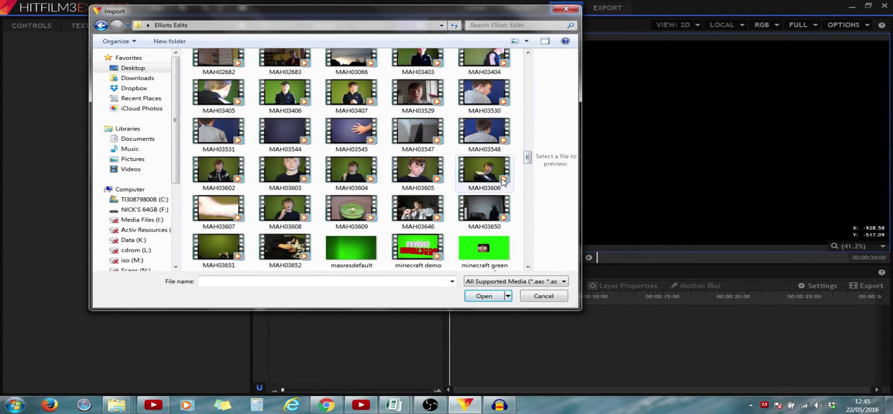
{"action": "left_click", "coordinate": [408, 214]}
{"action": "left_click", "coordinate": [484, 296]}
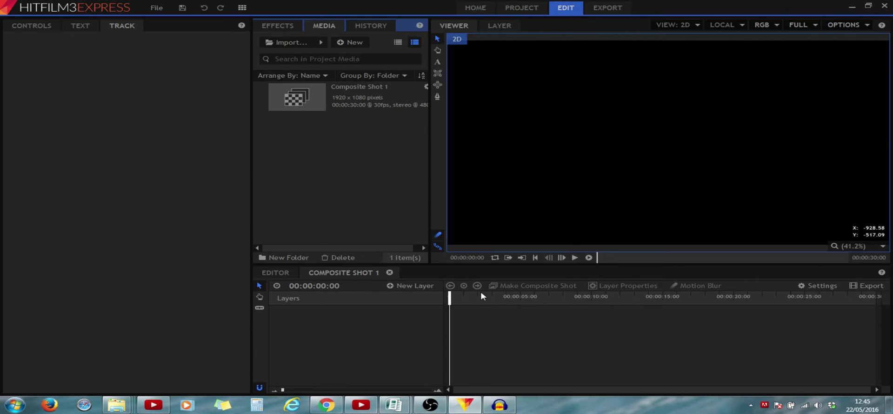
Import the Sci Fi HUD animation from the Downloads folder.
{"action": "left_click", "coordinate": [278, 42]}
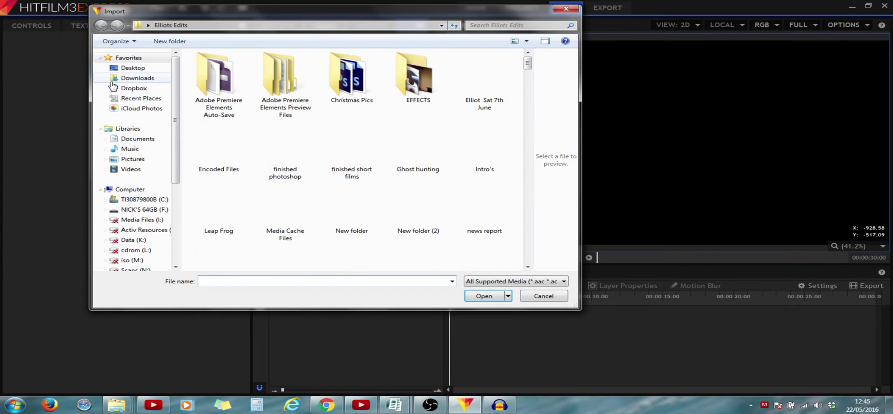
{"action": "left_click", "coordinate": [136, 78]}
{"action": "left_click_drag", "start_coordinate": [528, 74], "coordinate": [527, 155]}
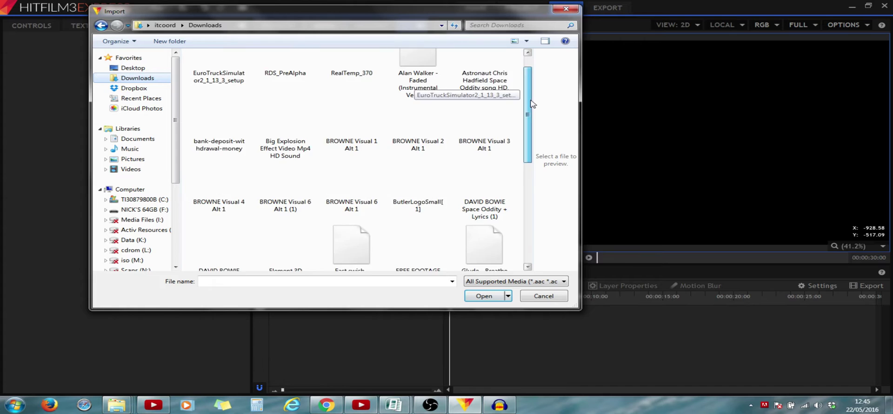
{"action": "left_click", "coordinate": [424, 175]}
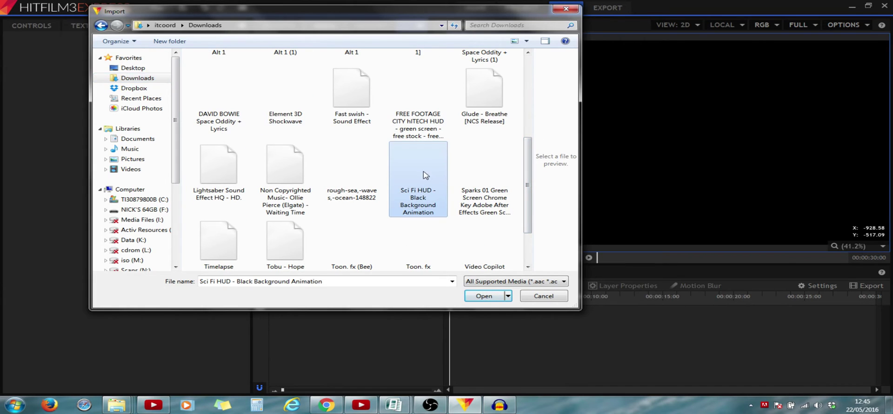
{"action": "left_click", "coordinate": [482, 296]}
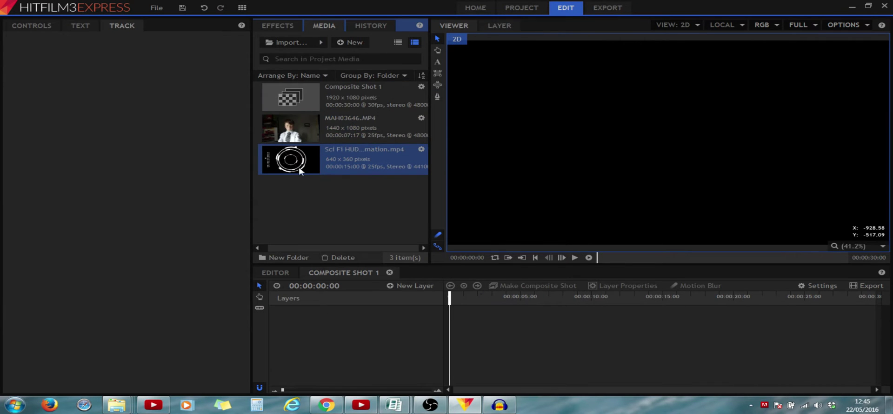
Add MAH03646.MP4 as the first timeline layer and preview it near the watch moment.
{"action": "left_click", "coordinate": [321, 128]}
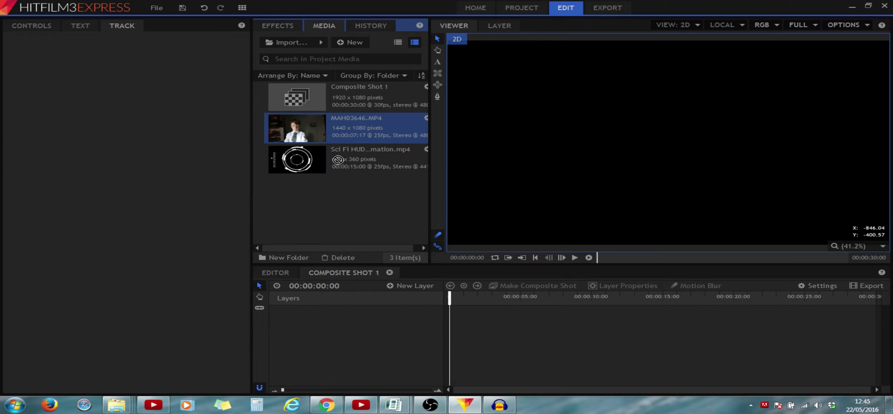
{"action": "mouse_move", "coordinate": [338, 160]}
{"action": "left_mouse_down"}
{"action": "mouse_move", "coordinate": [454, 316]}
{"action": "mouse_move", "coordinate": [506, 305]}
{"action": "left_mouse_up"}
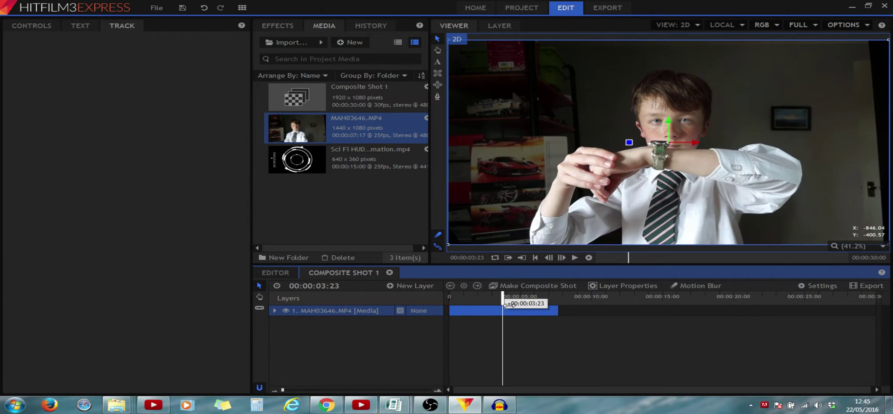
{"action": "mouse_move", "coordinate": [506, 305]}
{"action": "left_mouse_down"}
{"action": "mouse_move", "coordinate": [531, 305]}
{"action": "mouse_move", "coordinate": [447, 297]}
{"action": "left_mouse_up"}
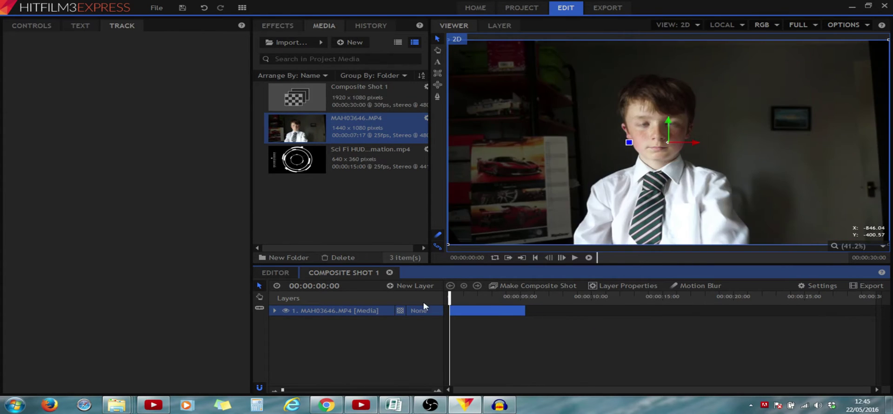
Place the Sci Fi HUD animation above the footage, shortened to the footage's length.
{"action": "left_click", "coordinate": [308, 168]}
{"action": "left_click_drag", "start_coordinate": [308, 169], "coordinate": [454, 307]}
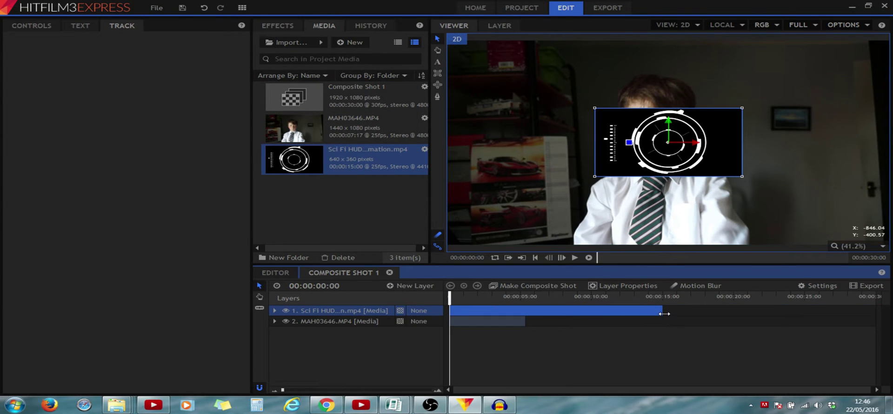
{"action": "left_click_drag", "start_coordinate": [649, 316], "coordinate": [525, 316]}
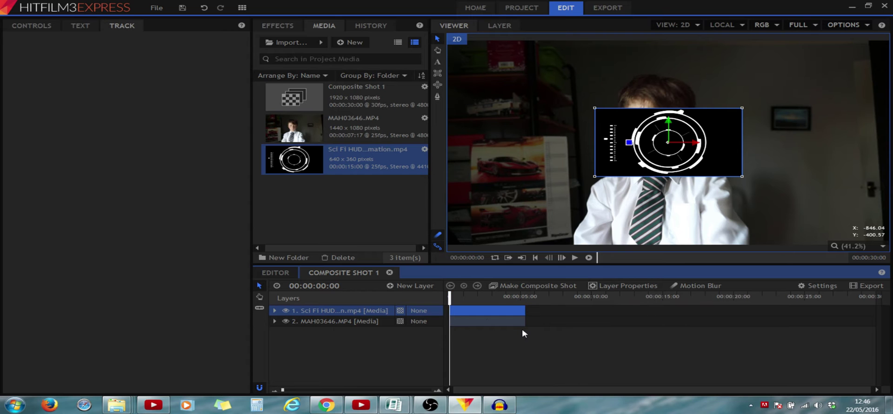
Trim the HUD clip to start about one second in and end a few frames earlier.
{"action": "left_click_drag", "start_coordinate": [450, 298], "coordinate": [471, 309]}
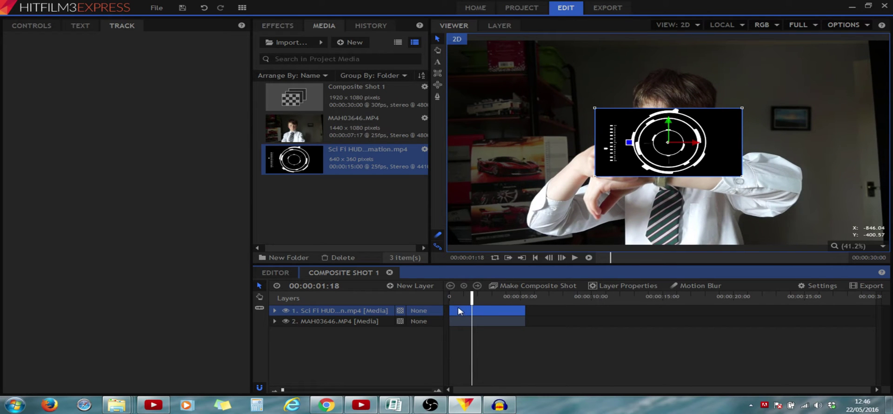
{"action": "mouse_move", "coordinate": [451, 311]}
{"action": "left_mouse_down"}
{"action": "mouse_move", "coordinate": [516, 305]}
{"action": "mouse_move", "coordinate": [518, 313]}
{"action": "left_mouse_up"}
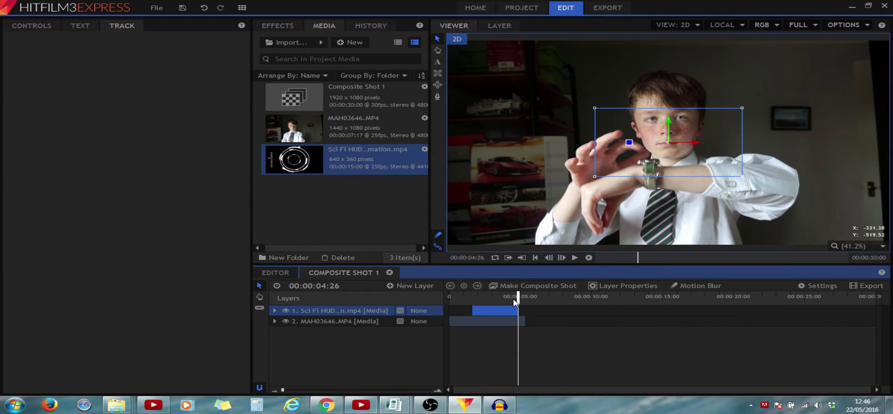
{"action": "key", "text": "Left"}
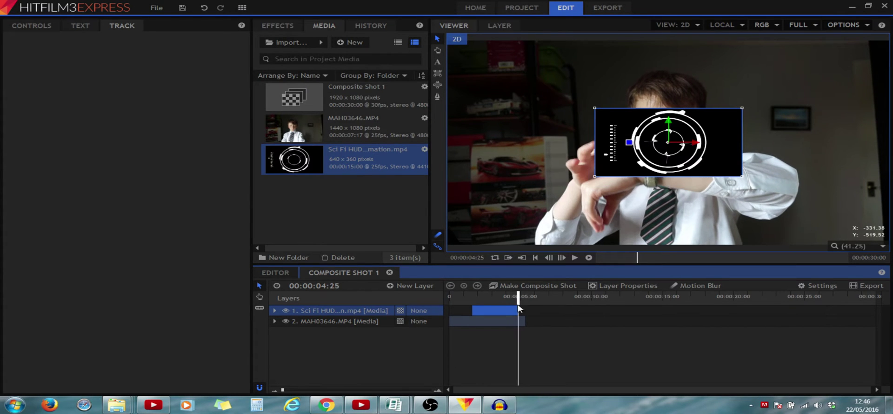
{"action": "left_click_drag", "start_coordinate": [518, 309], "coordinate": [514, 309]}
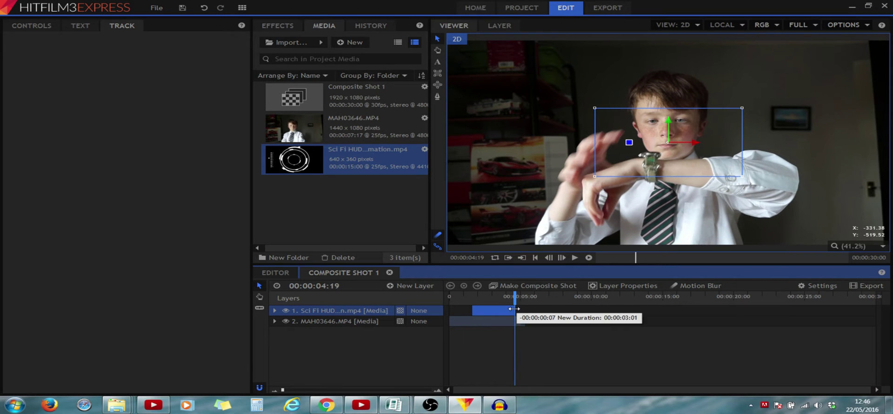
{"action": "left_click_drag", "start_coordinate": [514, 297], "coordinate": [497, 299]}
{"action": "left_click_drag", "start_coordinate": [655, 146], "coordinate": [652, 99]}
{"action": "mouse_move", "coordinate": [497, 298]}
{"action": "left_mouse_down"}
{"action": "mouse_move", "coordinate": [477, 297]}
{"action": "mouse_move", "coordinate": [511, 303]}
{"action": "mouse_move", "coordinate": [498, 304]}
{"action": "left_mouse_up"}
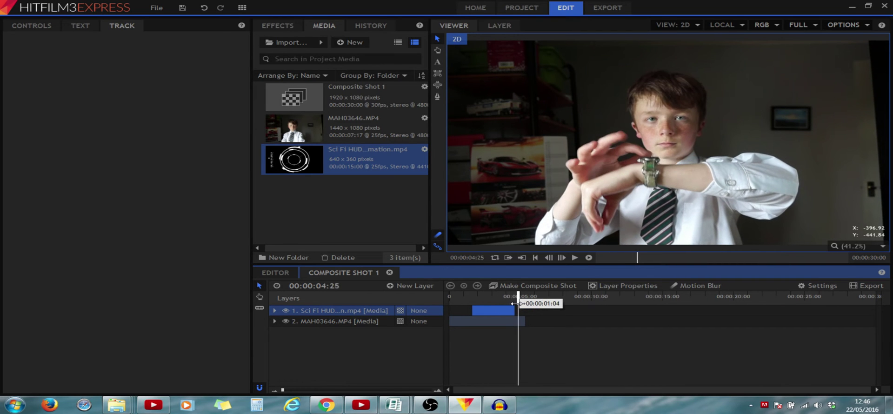
Set the Sci Fi HUD layer's opacity to about 69%.
{"action": "left_click", "coordinate": [488, 296]}
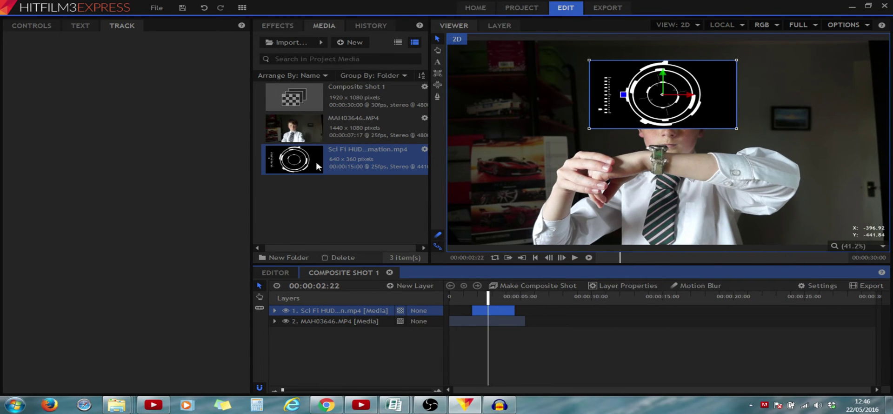
{"action": "left_click", "coordinate": [44, 25]}
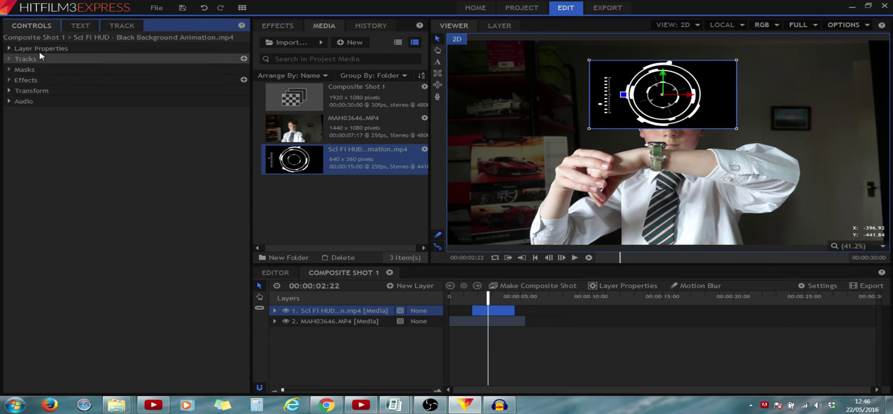
{"action": "left_click", "coordinate": [9, 91]}
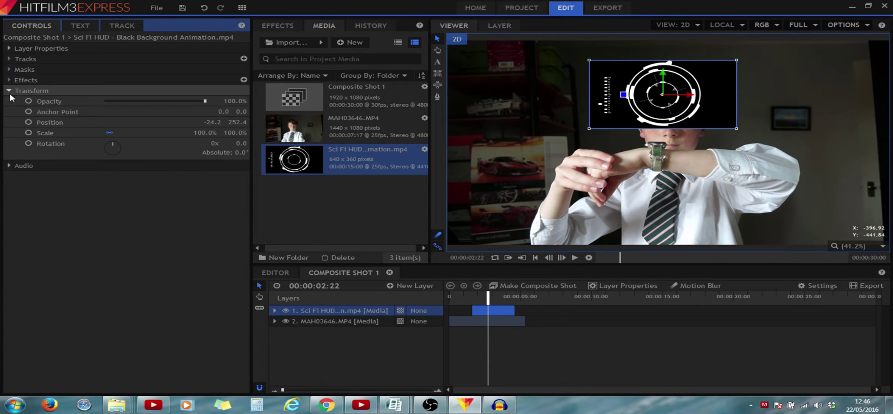
{"action": "mouse_move", "coordinate": [206, 101]}
{"action": "left_mouse_down"}
{"action": "mouse_move", "coordinate": [170, 119]}
{"action": "mouse_move", "coordinate": [188, 114]}
{"action": "mouse_move", "coordinate": [177, 114]}
{"action": "left_mouse_up"}
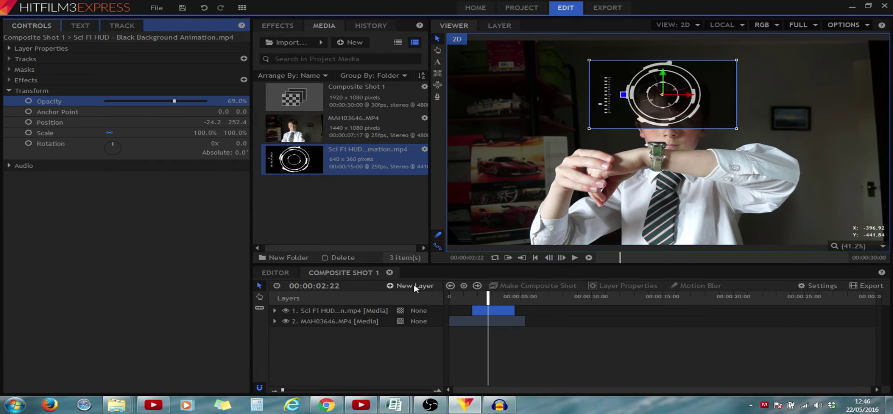
{"action": "left_click", "coordinate": [8, 91]}
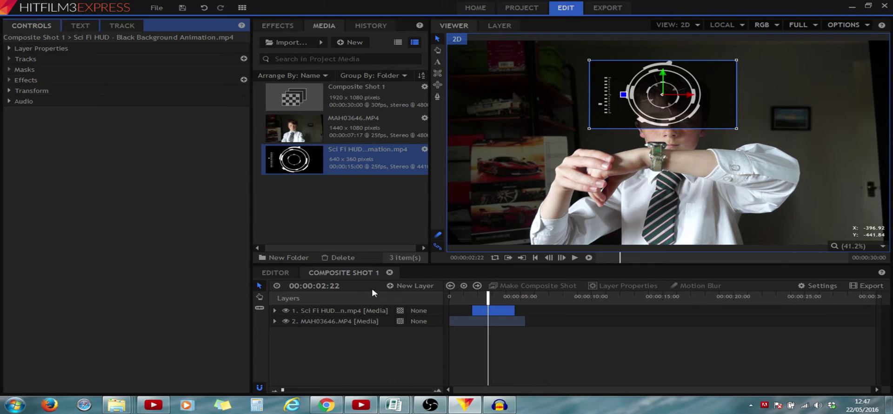
Add a New Point layer trimmed to the footage's length.
{"action": "left_click", "coordinate": [410, 286]}
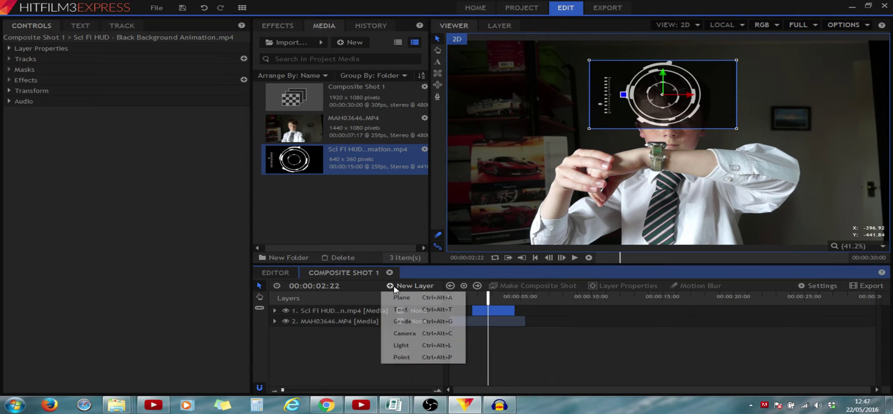
{"action": "left_click", "coordinate": [401, 357]}
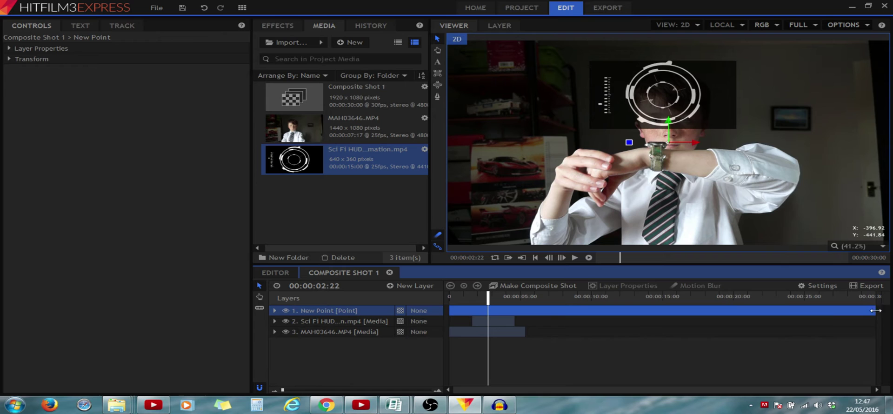
{"action": "left_click_drag", "start_coordinate": [872, 311], "coordinate": [534, 353]}
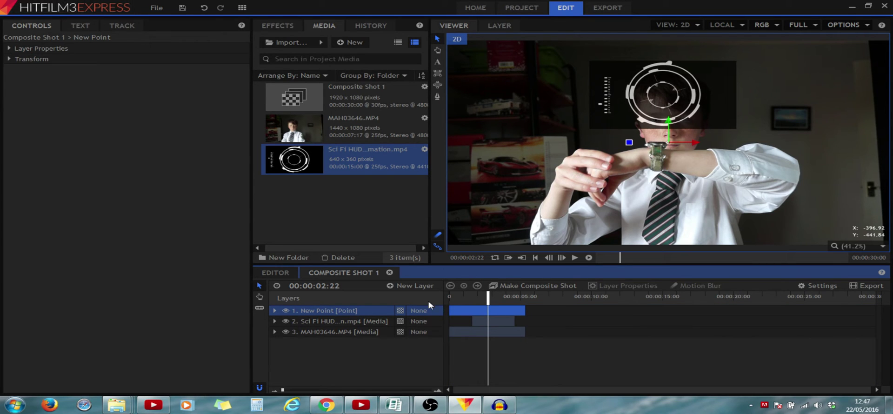
Add a tracker to the MAH03646.MP4 layer and place its point over the watch at 1:29.
{"action": "left_click", "coordinate": [474, 331]}
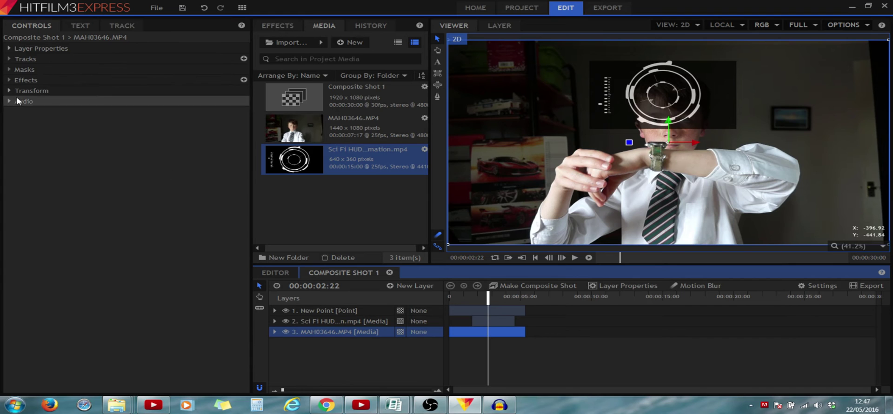
{"action": "left_click", "coordinate": [243, 58]}
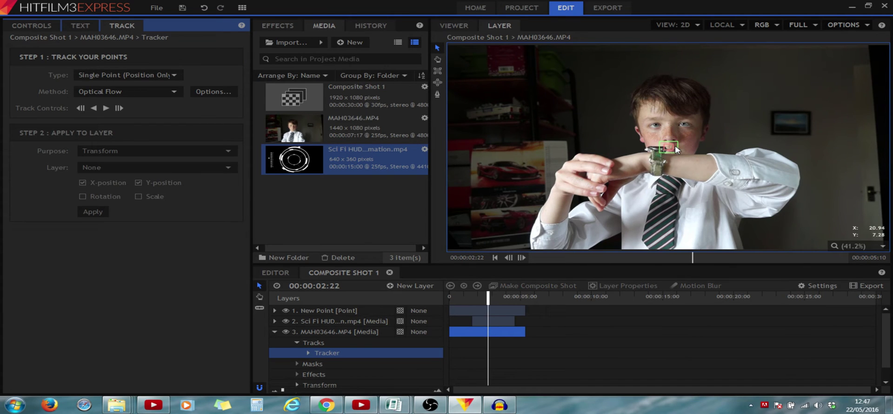
{"action": "left_click_drag", "start_coordinate": [485, 301], "coordinate": [472, 302]}
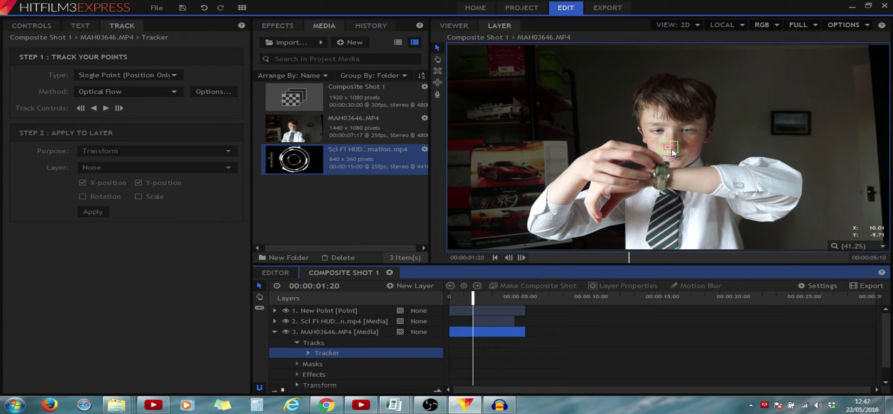
{"action": "left_click_drag", "start_coordinate": [474, 296], "coordinate": [478, 296]}
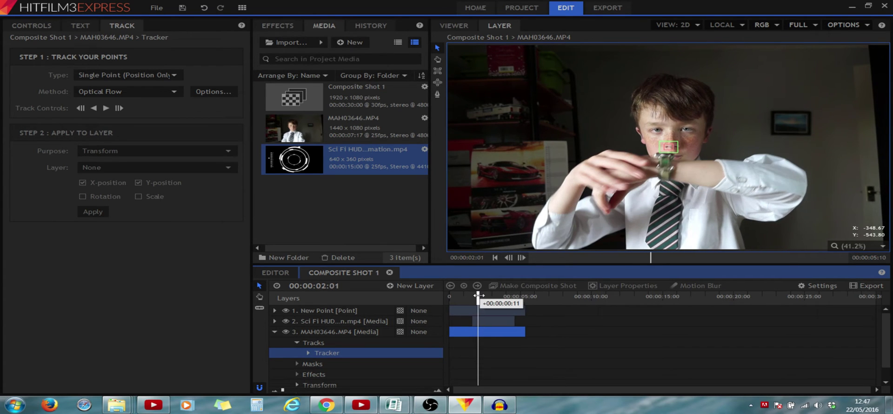
{"action": "left_click", "coordinate": [669, 147]}
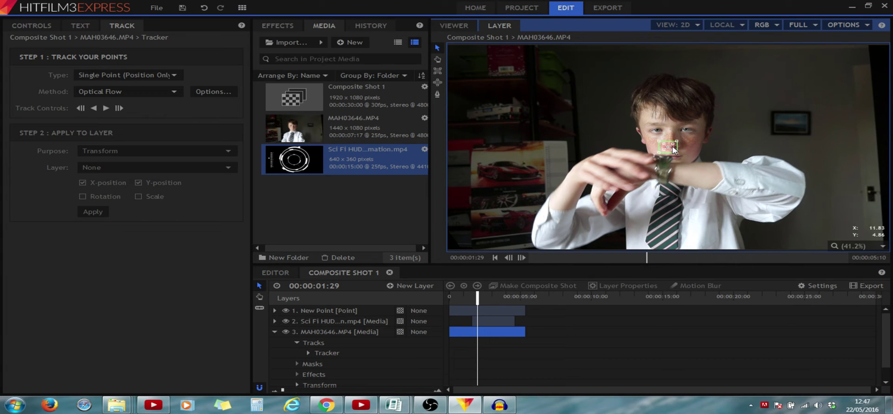
{"action": "left_click_drag", "start_coordinate": [673, 148], "coordinate": [669, 157]}
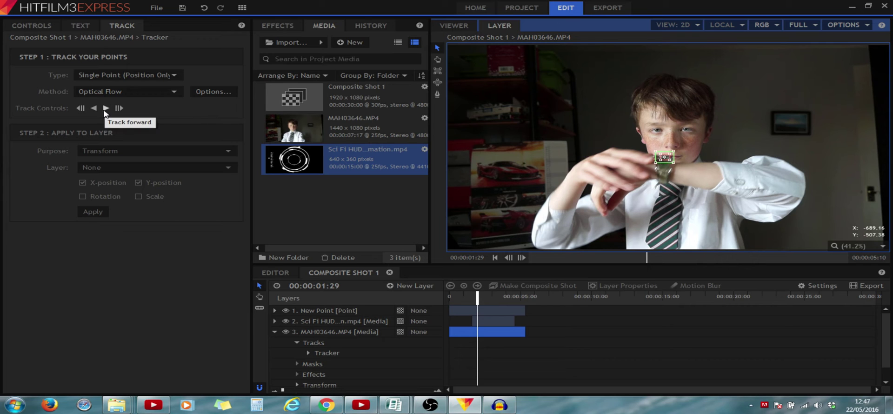
Track the watch point forward, stopping at 00:00:05:00.
{"action": "left_click", "coordinate": [105, 111]}
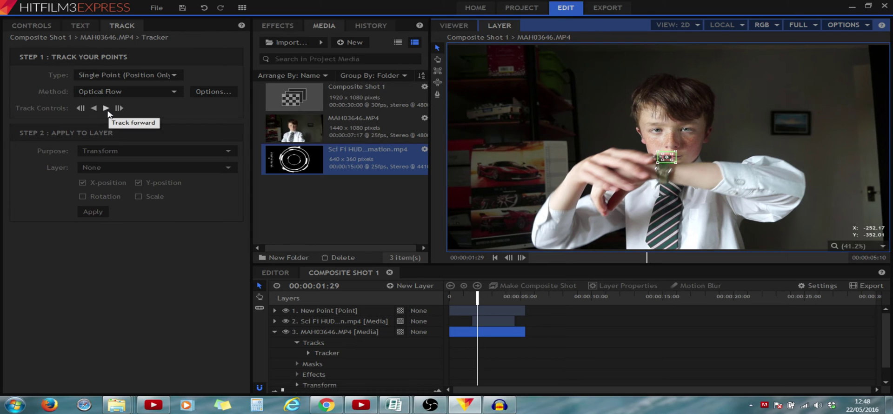
{"action": "left_click", "coordinate": [107, 112]}
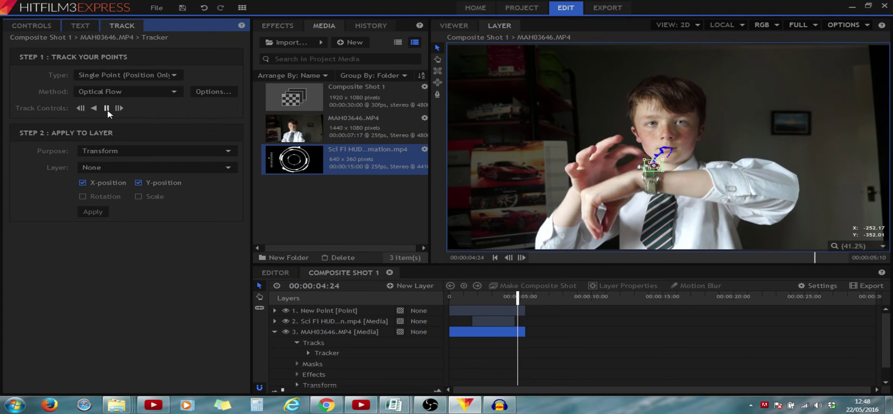
{"action": "left_click", "coordinate": [107, 112]}
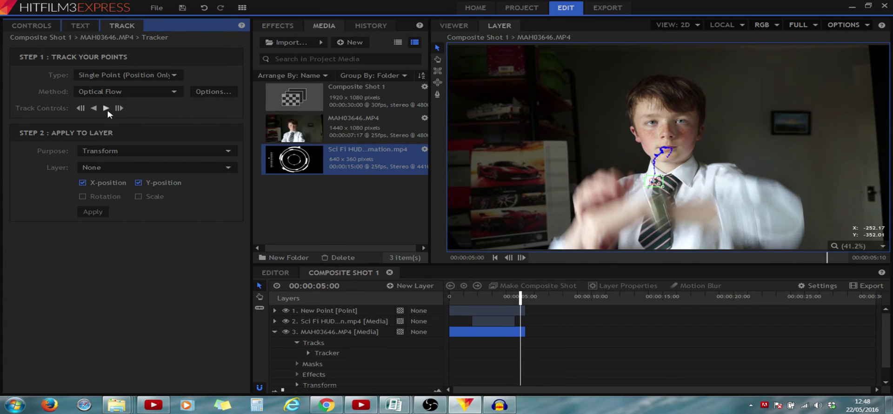
Apply the watch track to New Point and parent the Sci Fi HUD layer to it.
{"action": "left_click", "coordinate": [107, 166]}
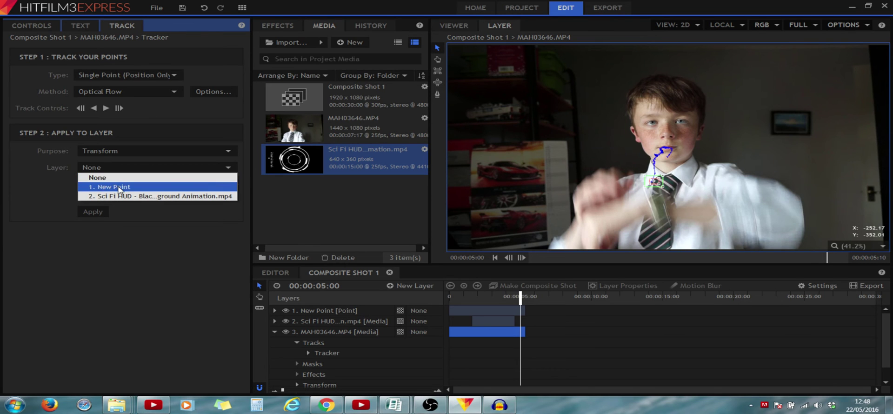
{"action": "left_click", "coordinate": [120, 188]}
{"action": "left_click", "coordinate": [103, 213]}
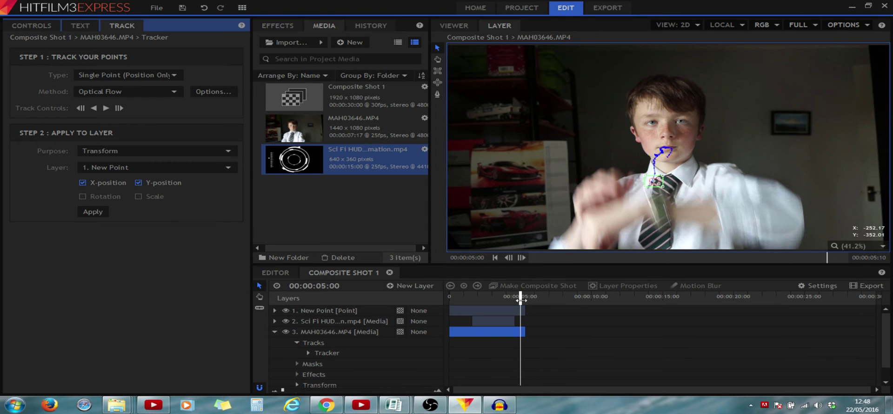
{"action": "left_click", "coordinate": [427, 324]}
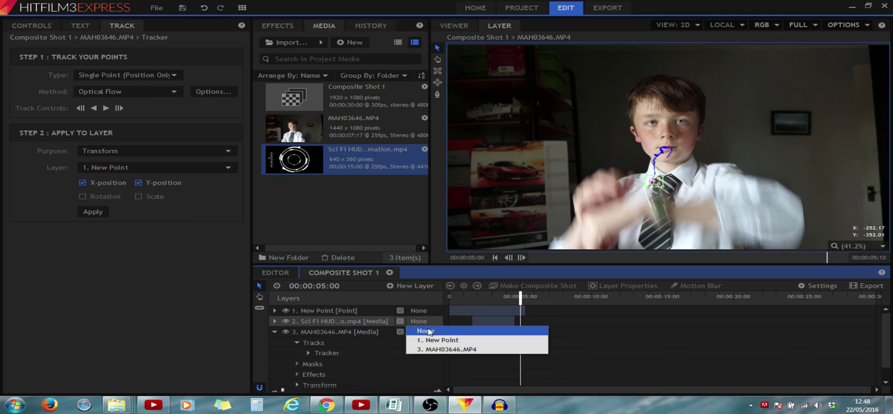
{"action": "left_click", "coordinate": [438, 340]}
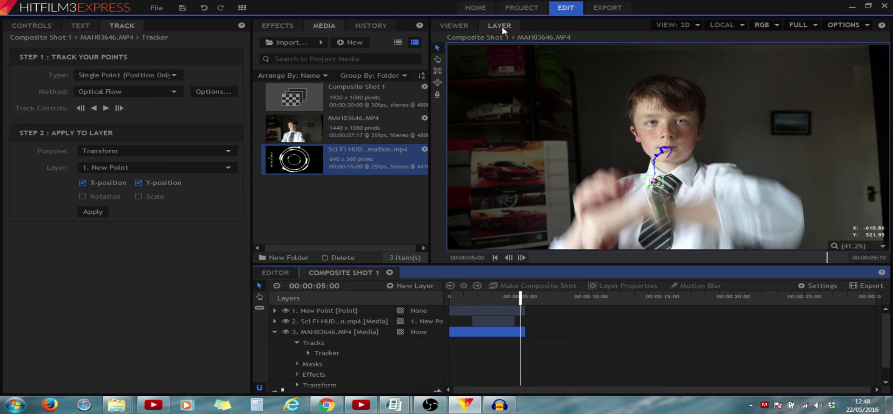
Move the HUD hologram down-left above the wrist at frame 00:00:03:14.
{"action": "left_click", "coordinate": [462, 30]}
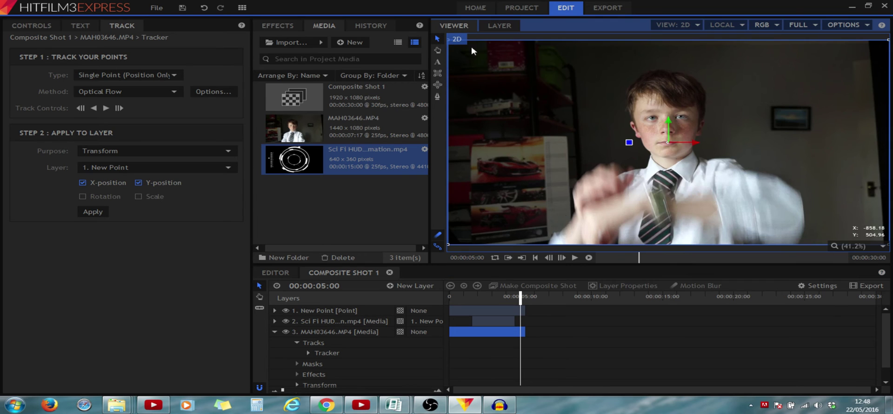
{"action": "left_click_drag", "start_coordinate": [520, 309], "coordinate": [497, 303]}
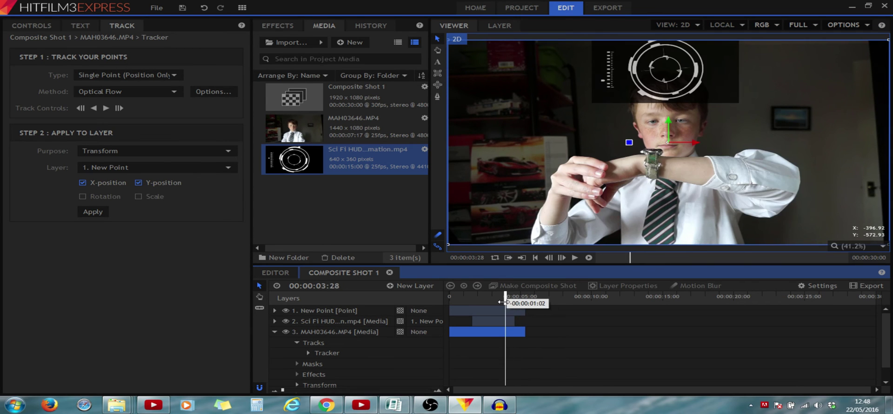
{"action": "left_click_drag", "start_coordinate": [497, 303], "coordinate": [493, 303]}
{"action": "left_click", "coordinate": [705, 87]}
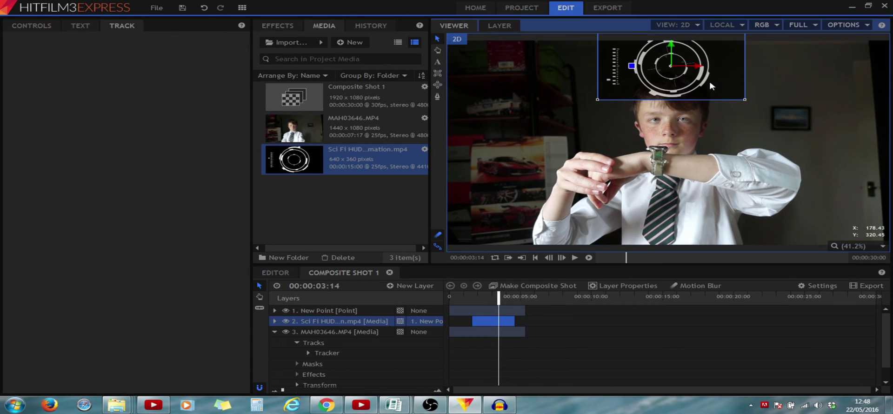
{"action": "left_click_drag", "start_coordinate": [705, 87], "coordinate": [693, 121]}
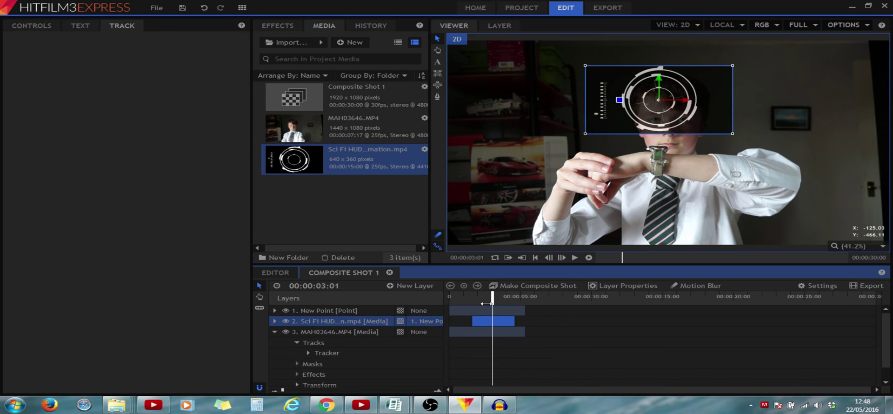
Play the tracked composite from the start, then collapse the footage layer's properties.
{"action": "left_click_drag", "start_coordinate": [497, 302], "coordinate": [450, 303]}
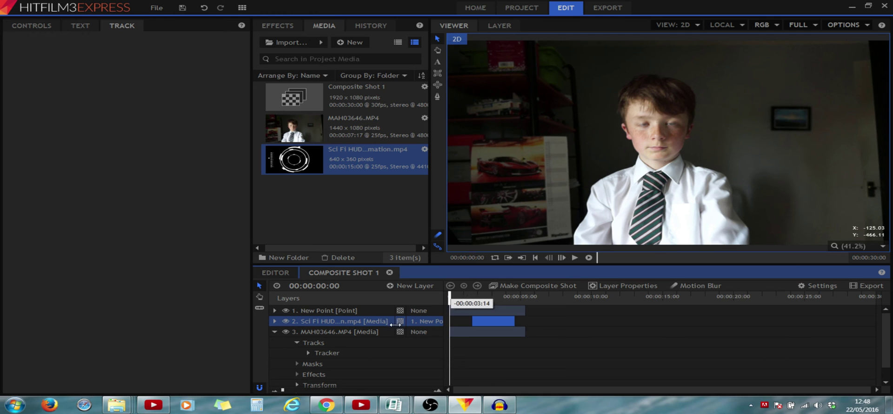
{"action": "left_click", "coordinate": [575, 257]}
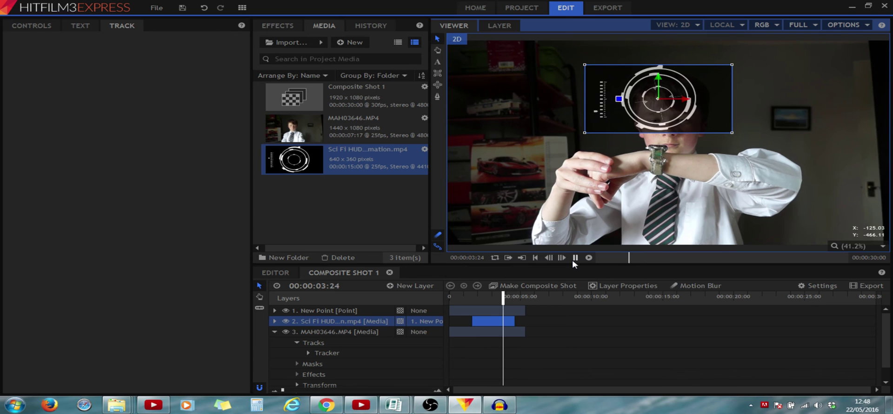
{"action": "left_click", "coordinate": [575, 257]}
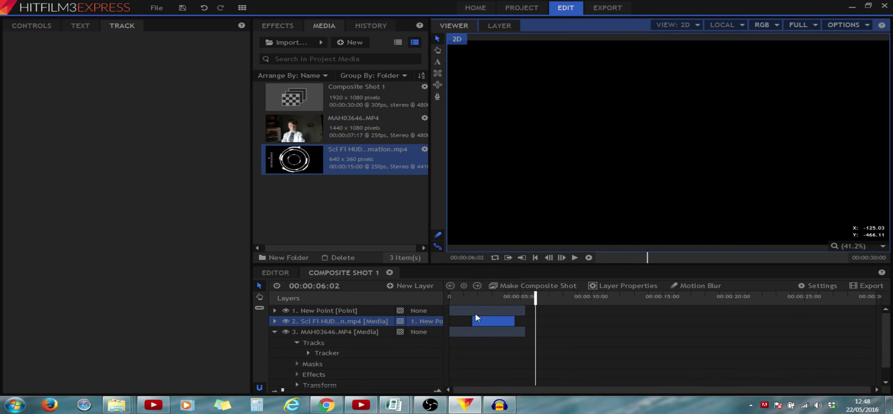
{"action": "left_click", "coordinate": [274, 332]}
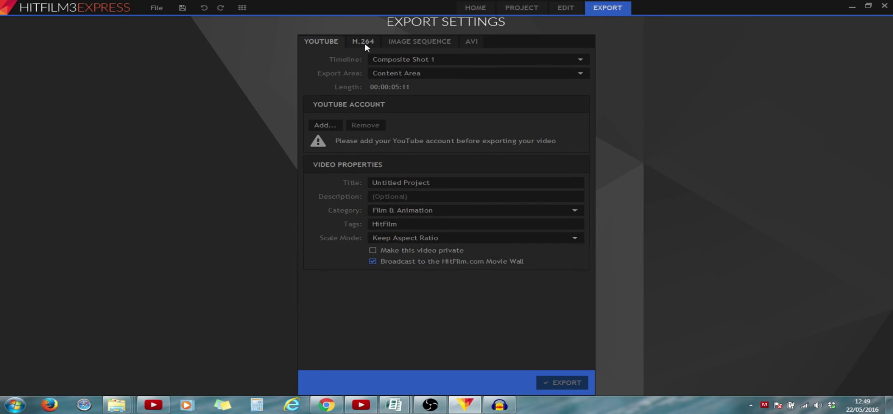
Export as H.264 to 'motion tracking test', confirming replacement of the existing MP4.
{"action": "left_click", "coordinate": [363, 41]}
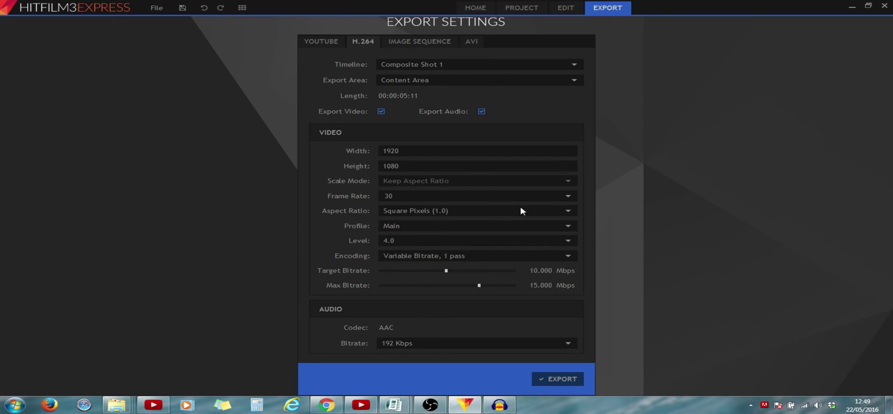
{"action": "left_click", "coordinate": [555, 381]}
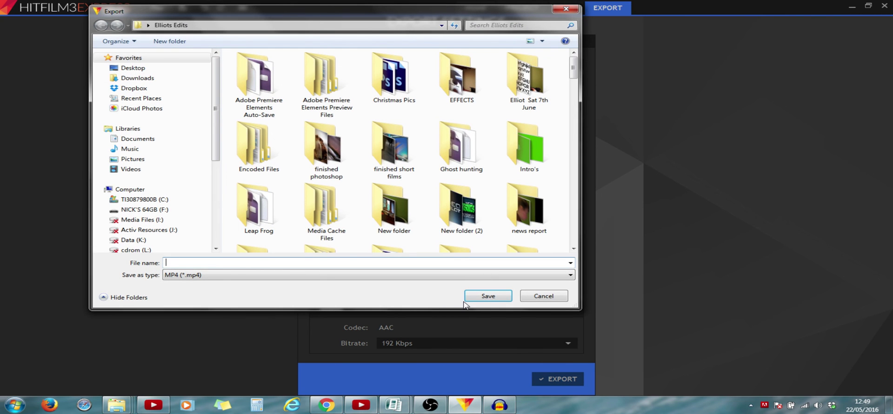
{"action": "type", "text": "m"}
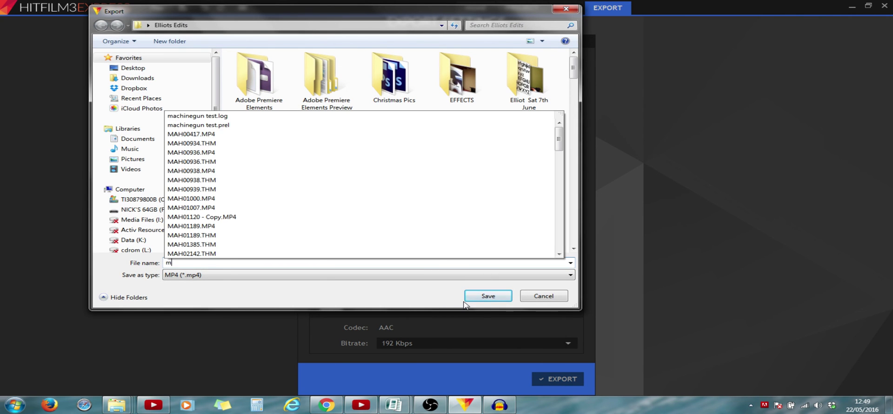
{"action": "type", "text": "otion trackin"}
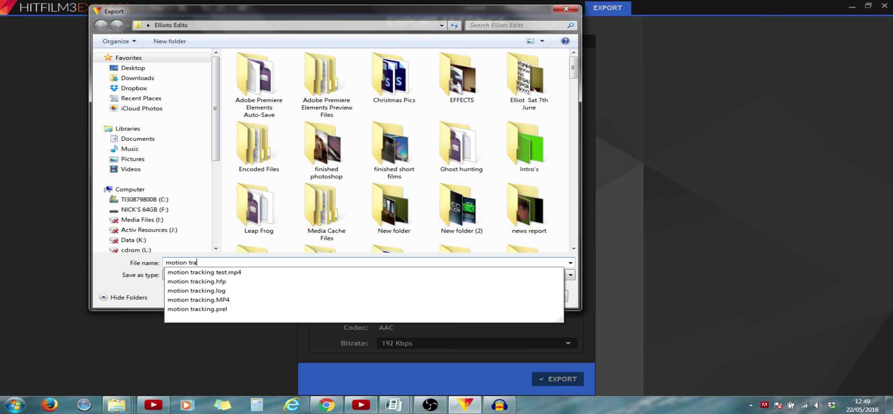
{"action": "type", "text": "g test"}
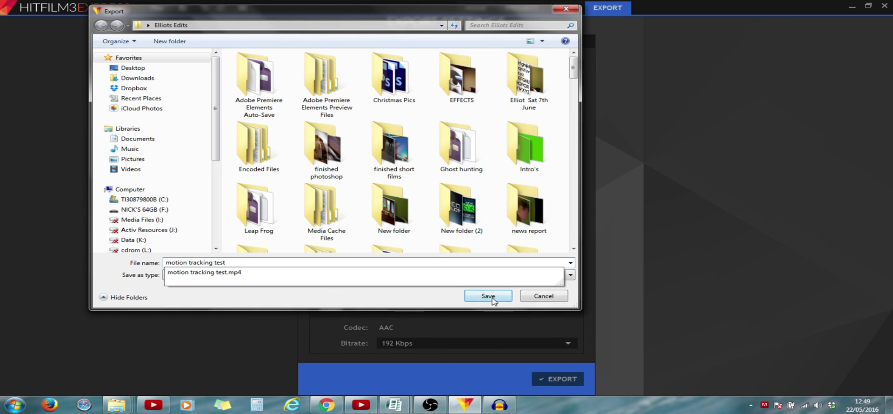
{"action": "left_click", "coordinate": [482, 297]}
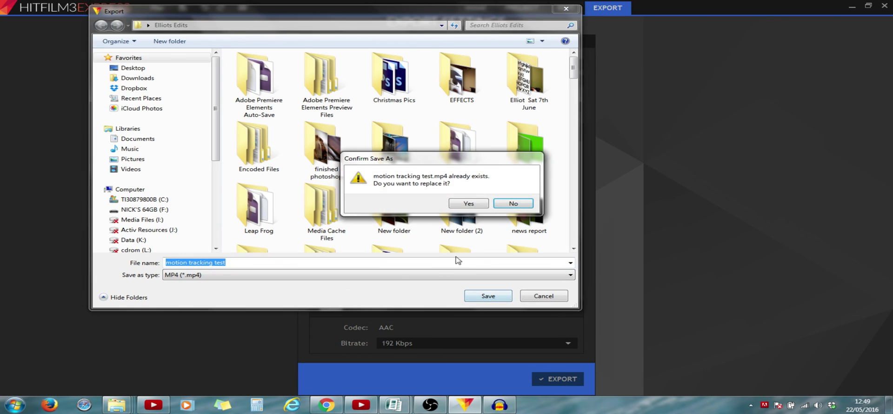
{"action": "left_click", "coordinate": [469, 203]}
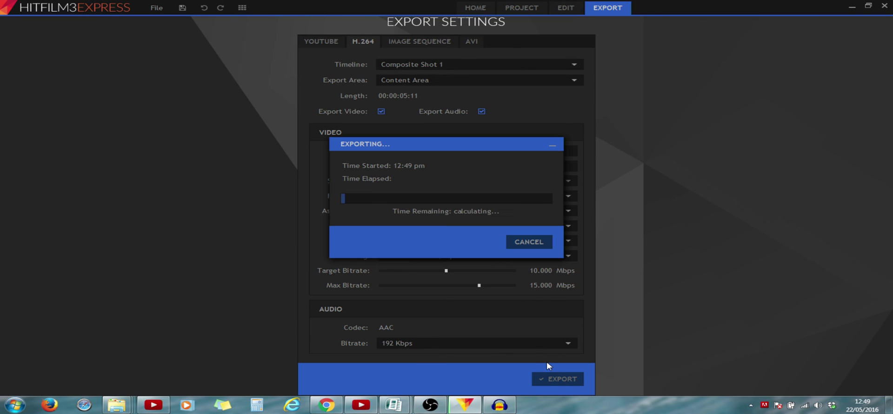